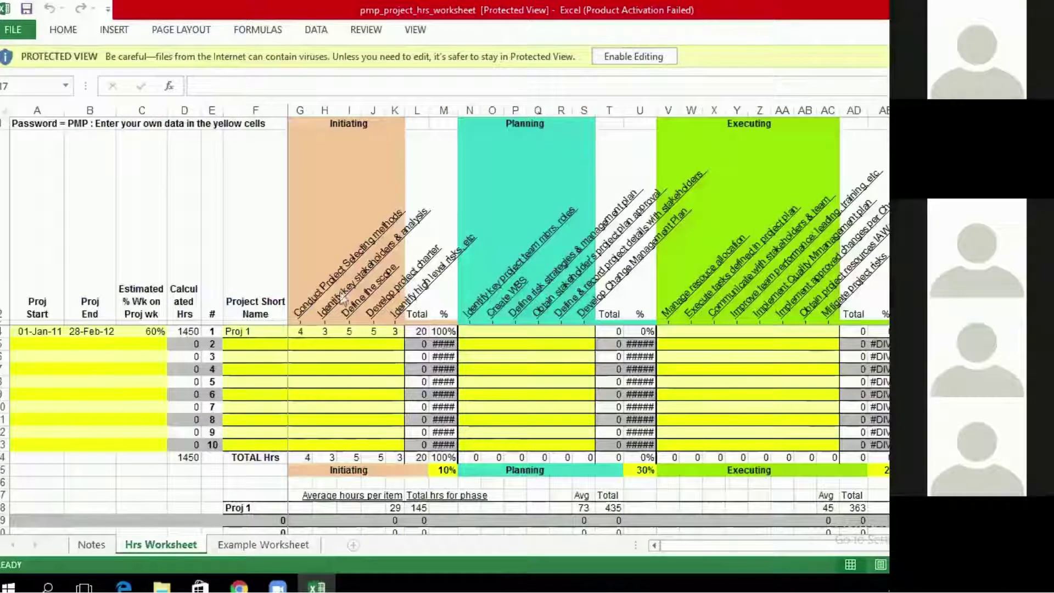
Inspect Proj 1's start date, end date, estimated work percentage and the formula behind its calculated hours.
left_click(28, 333)
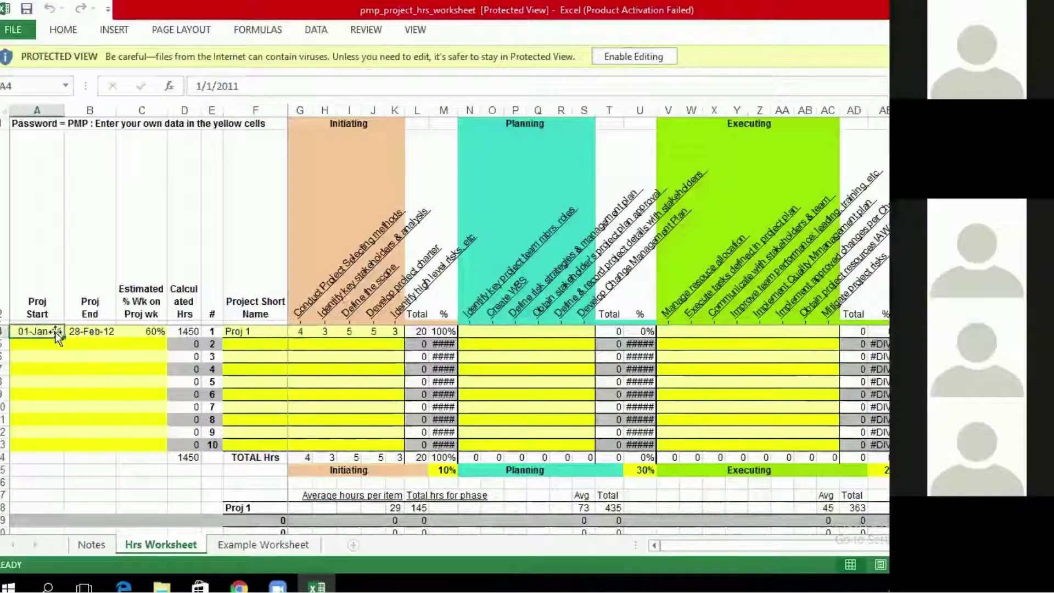
left_click(79, 332)
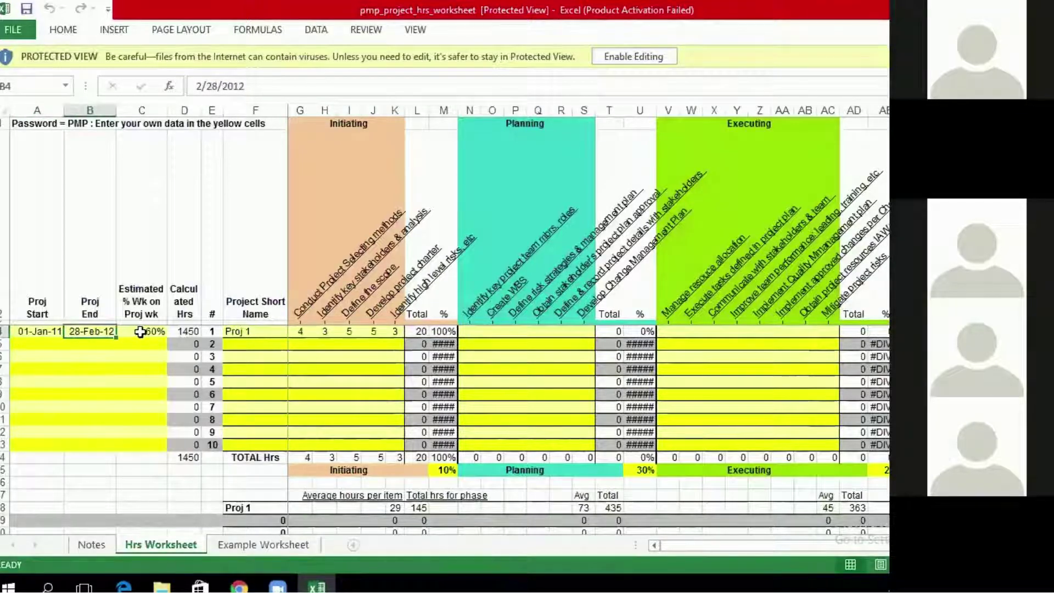
left_click(141, 331)
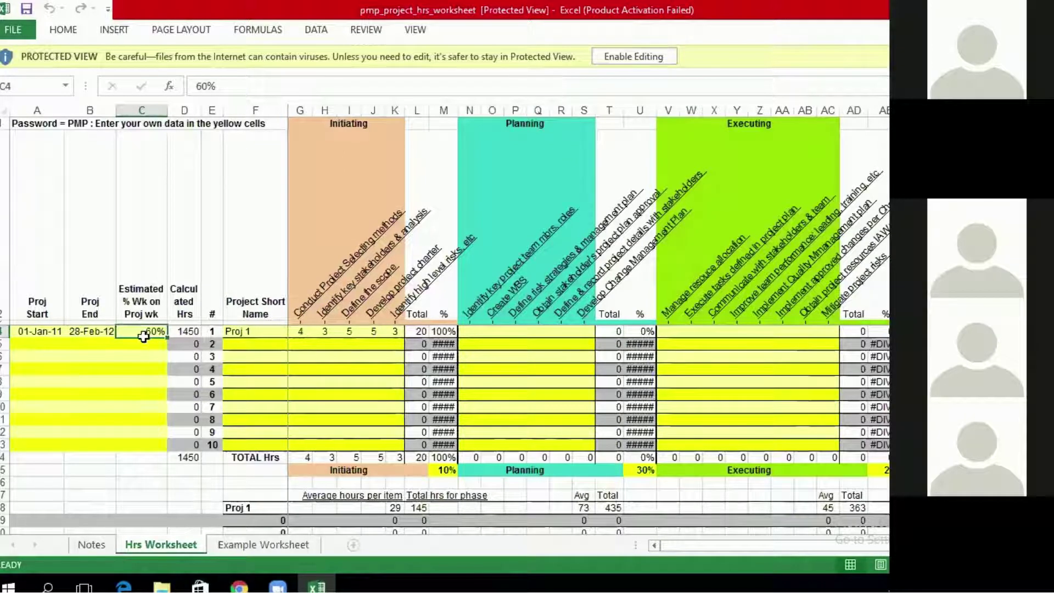
left_click(145, 357)
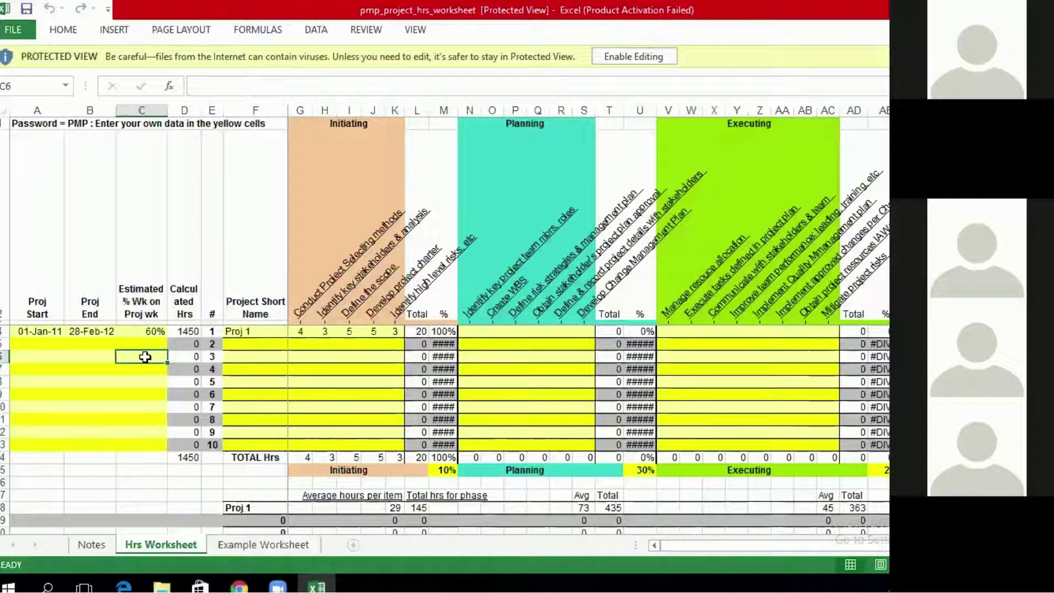
left_click(42, 332)
left_click(93, 331)
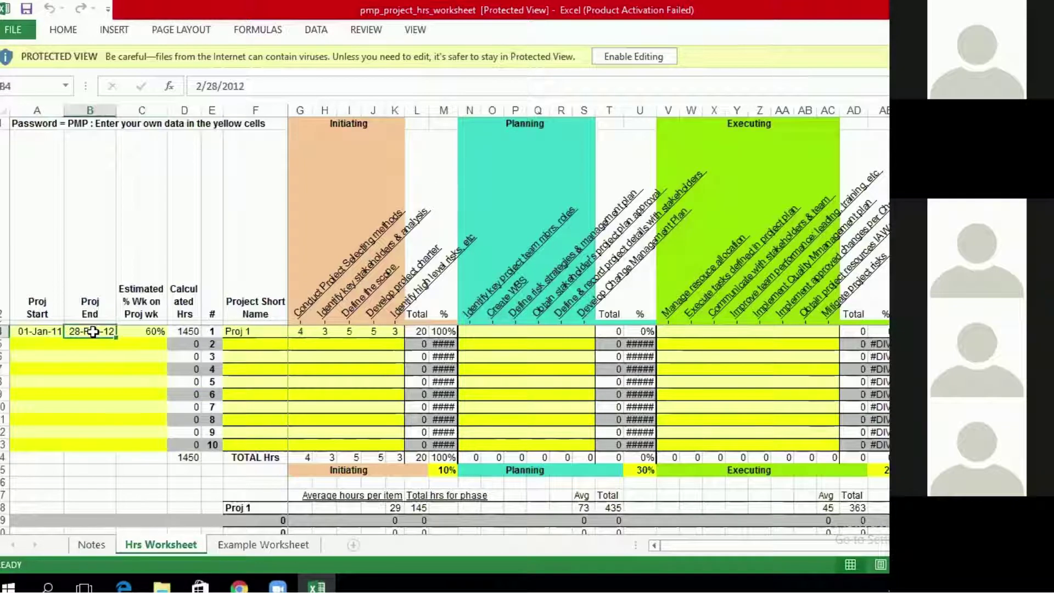
left_click(140, 332)
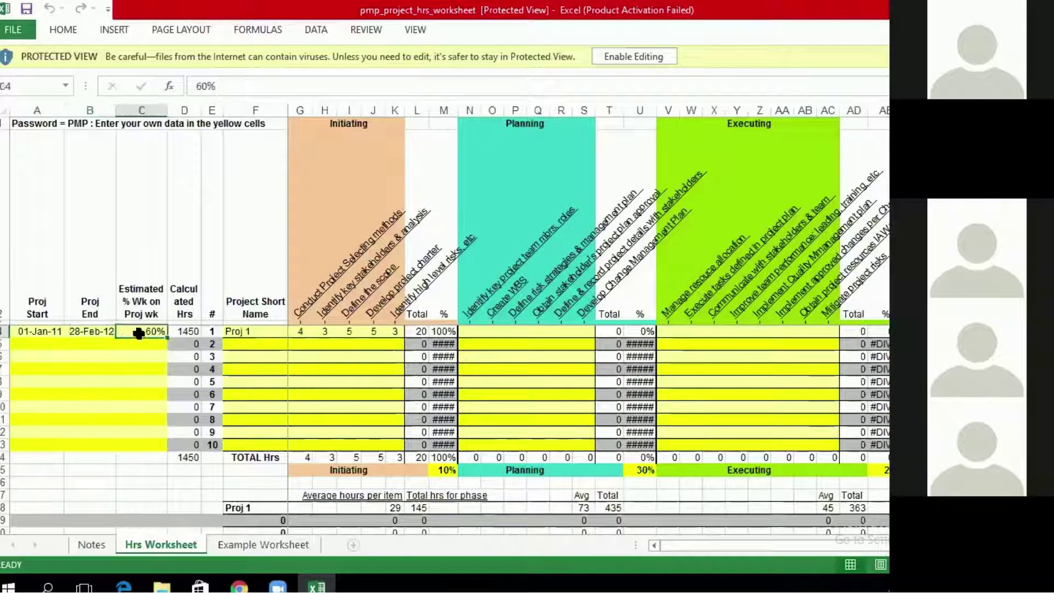
left_click(176, 333)
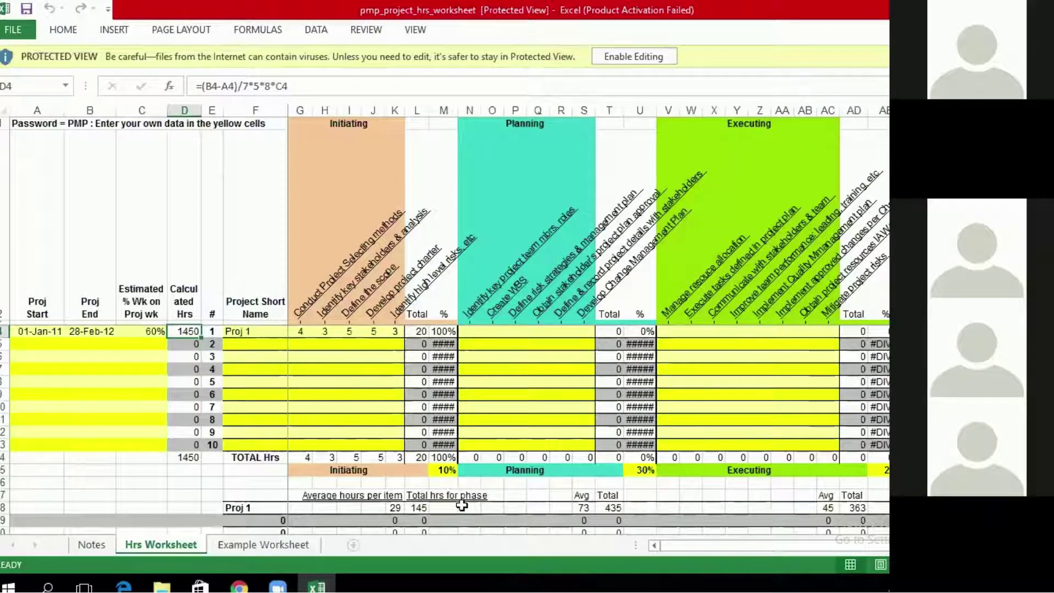
Review the phase percentage row from Initiating through Planning, Executing, Controlling and Closing to the total hours columns.
left_click(364, 470)
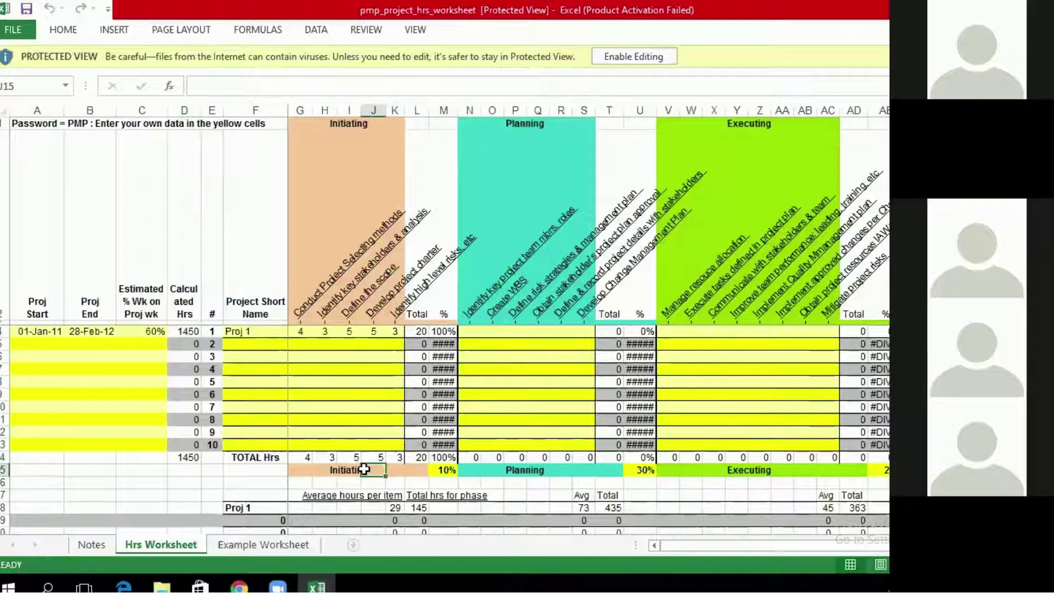
key("Right")
key("Right")
key("Right")
key("Right")
key("Right")
key("Right")
key("Right")
key("Right")
key("Right")
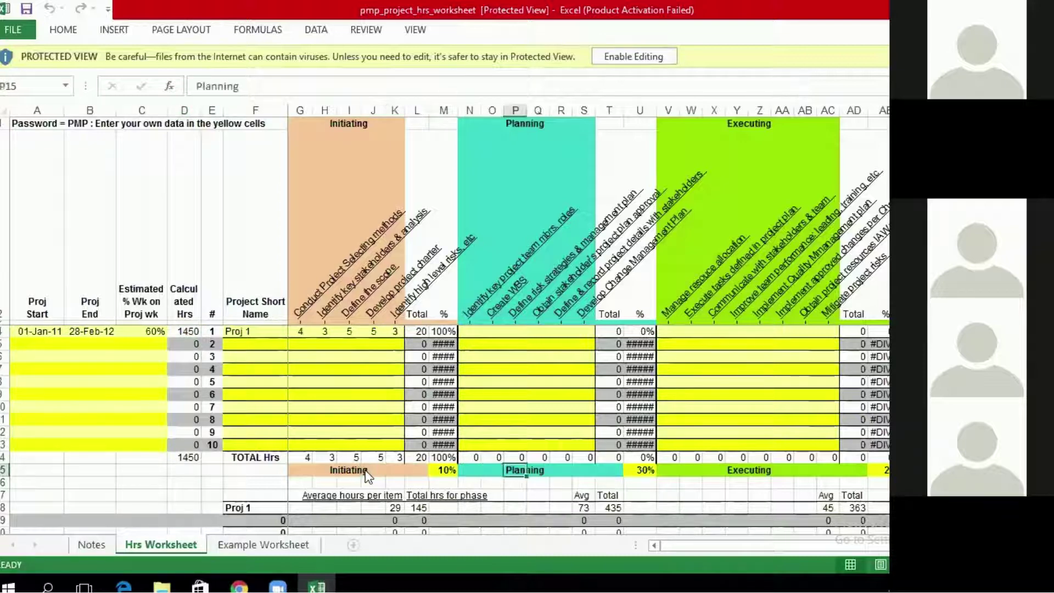
key("Right")
key("Right")
key("Right")
key("Right")
key("Right")
key("Right")
key("Right")
key("Right")
key("Right")
key("Right")
key("Right")
key("Right")
key("Right")
key("Right")
key("Right")
key("Right")
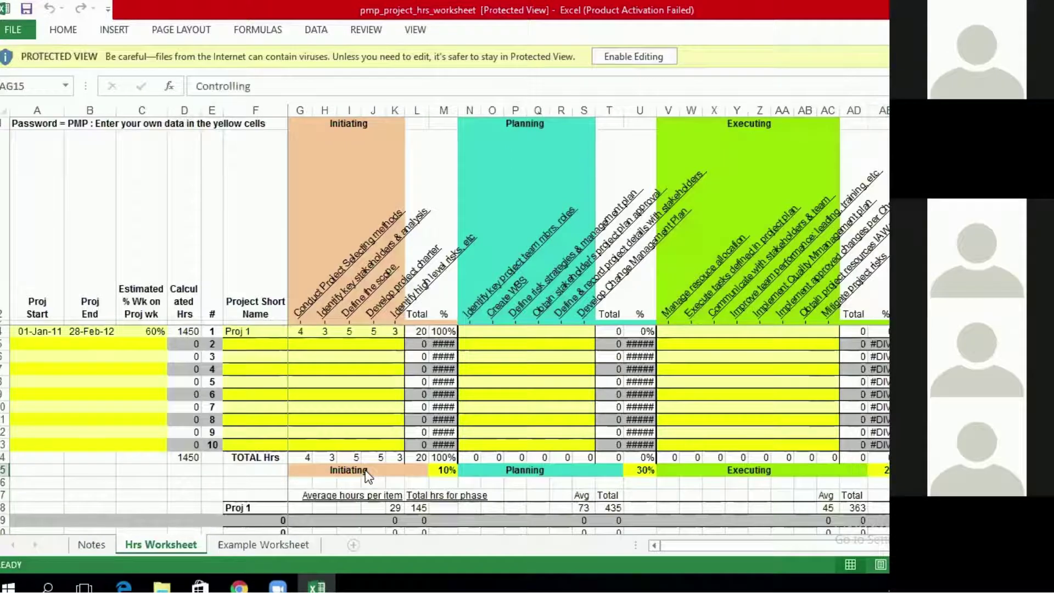
key("Right")
key("Right")
key("Right")
key("Right")
key("Right")
key("Right")
key("Right")
key("Right")
key("Right")
key("Right")
key("Right")
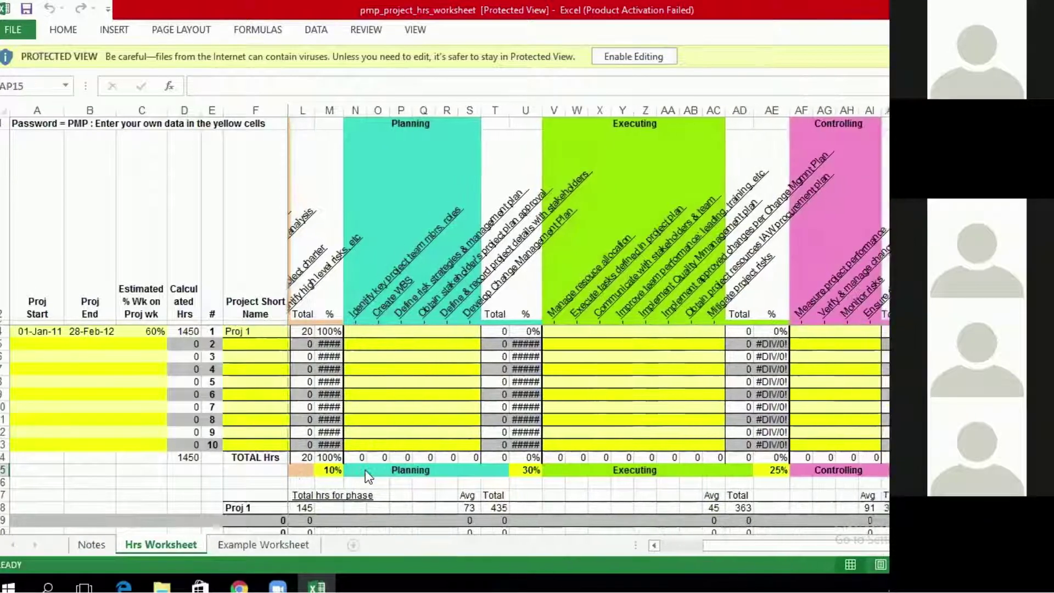
key("Right")
key("Right")
key("Right")
key("Right")
key("Right")
key("Right")
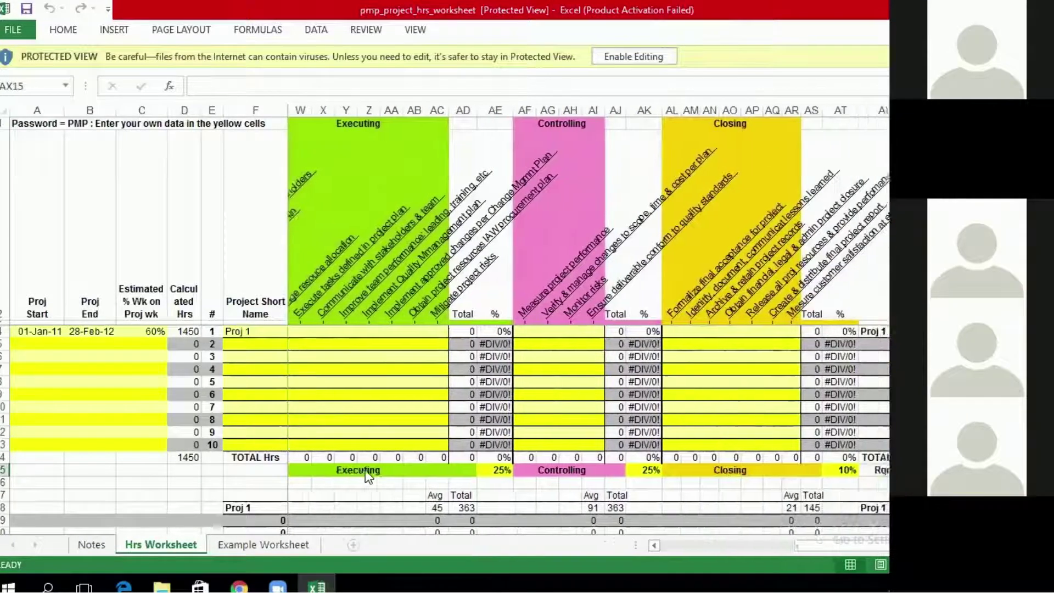
key("Right")
key("Right")
key("Right")
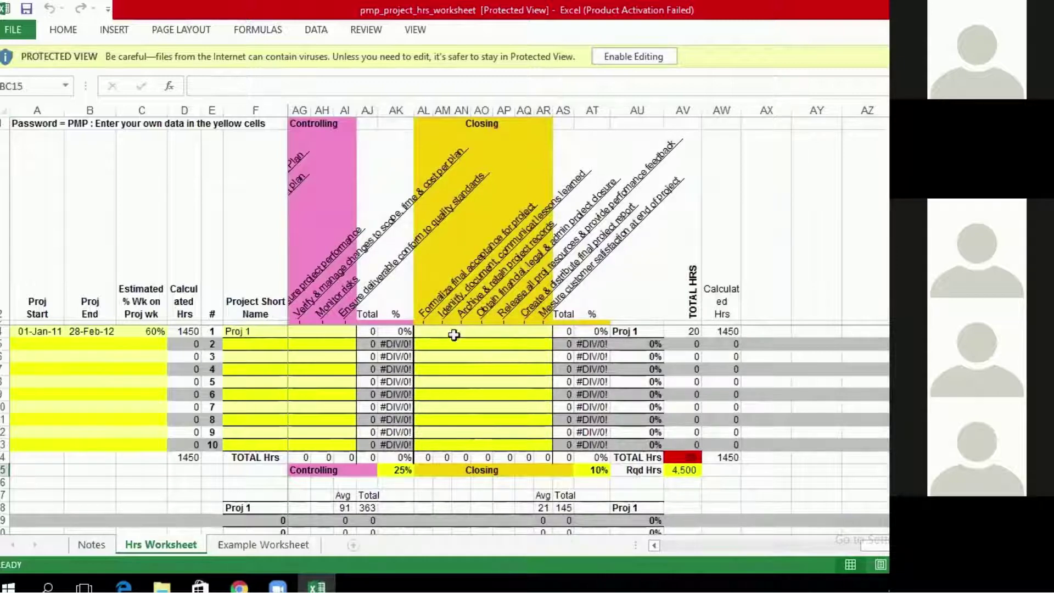
Examine Proj 1's Closing task cells and compare the formulas of its Total Hrs and Calculated Hrs cells.
left_click(482, 332)
left_click(508, 332)
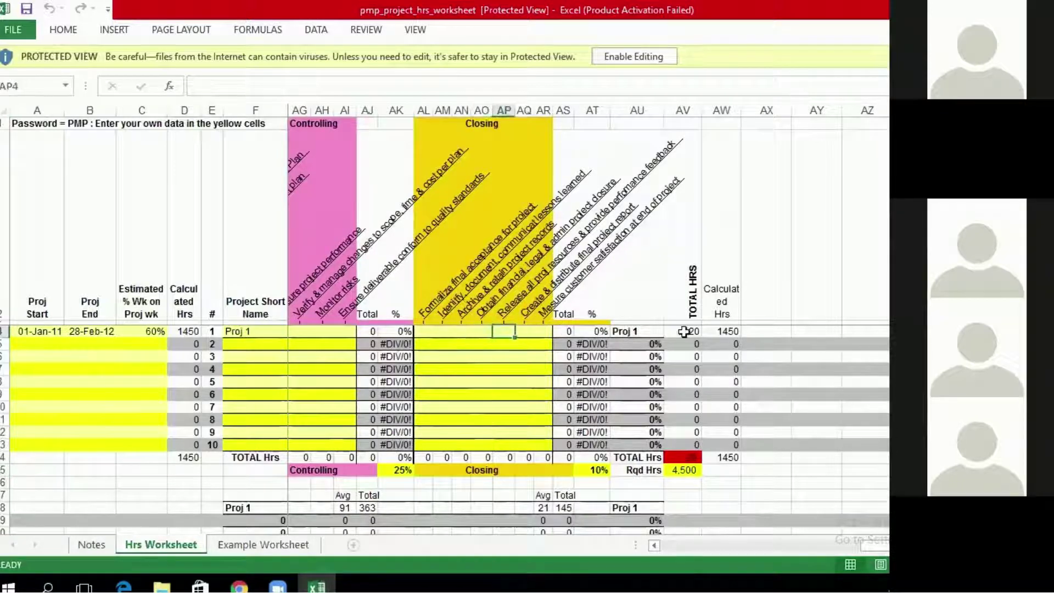
left_click(684, 331)
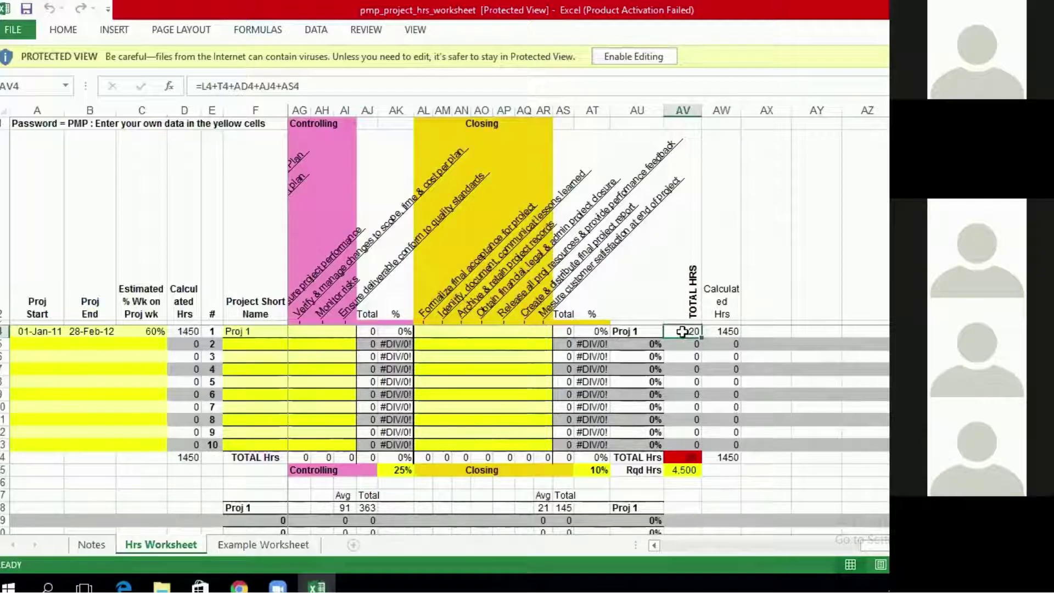
left_click(720, 331)
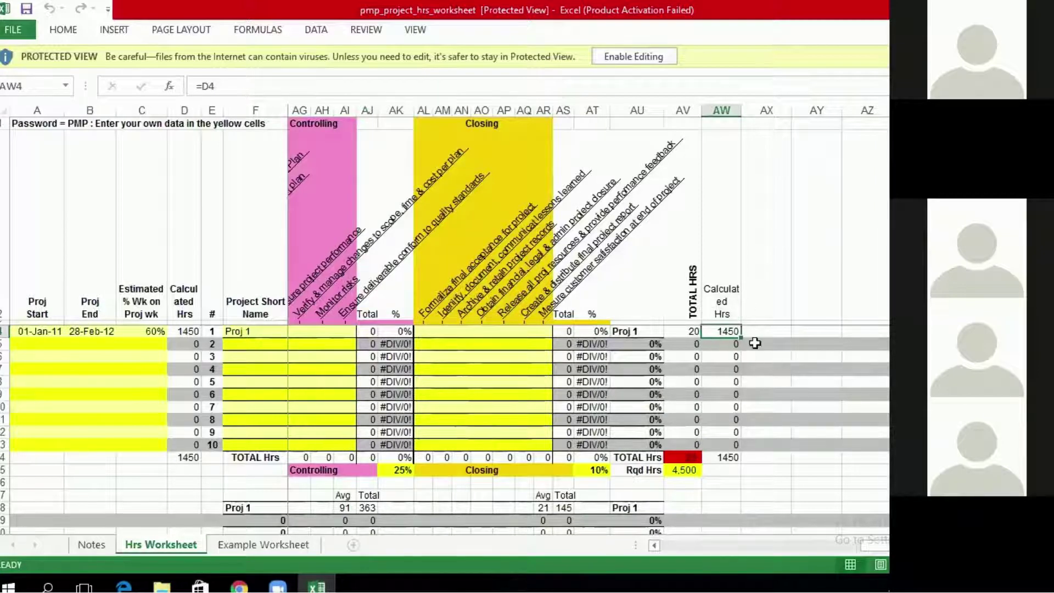
left_click(692, 332)
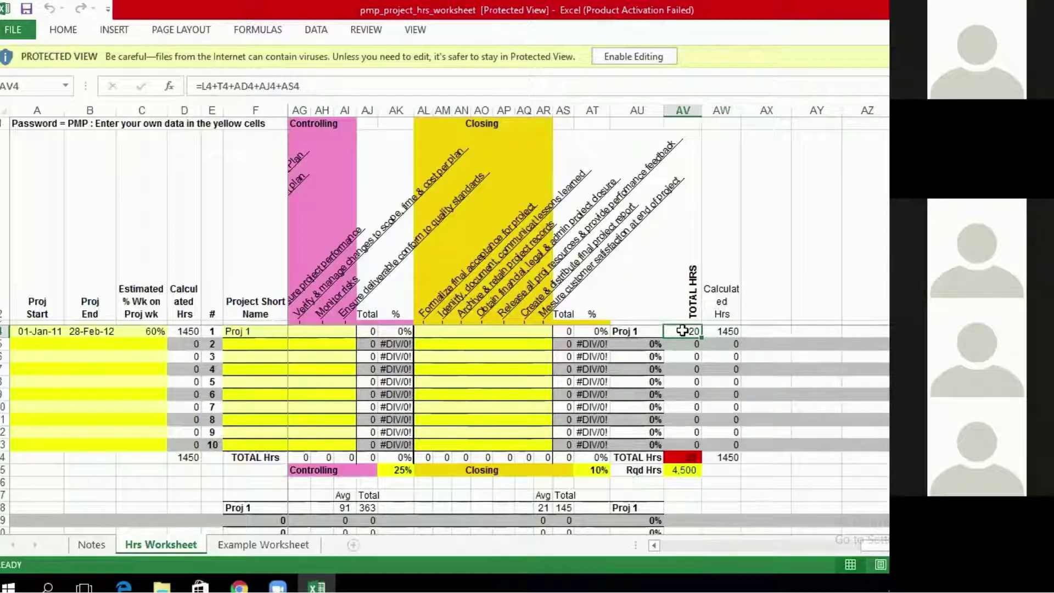
left_click(723, 333)
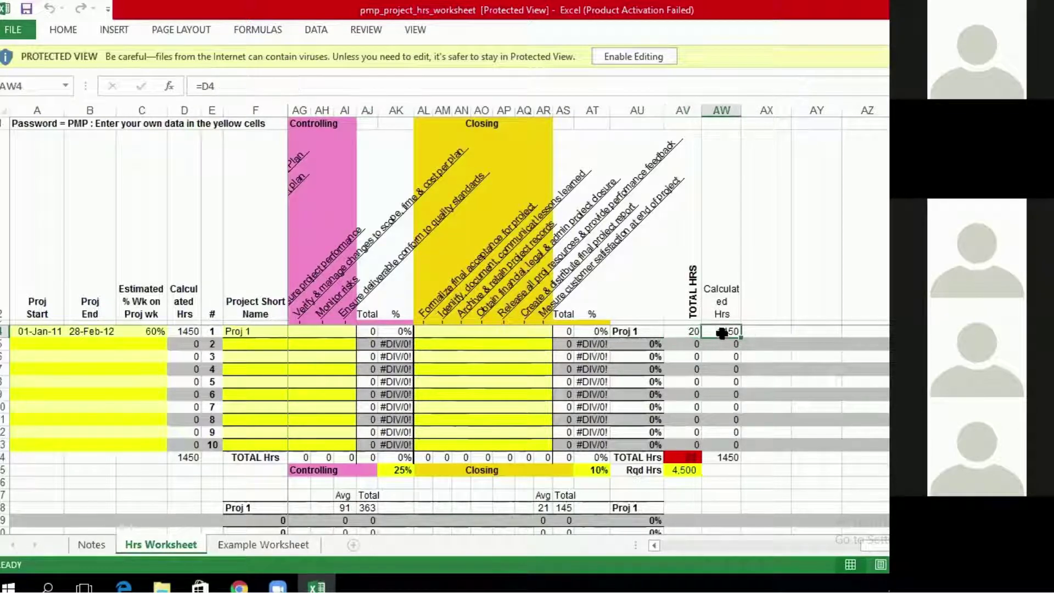
left_click(690, 331)
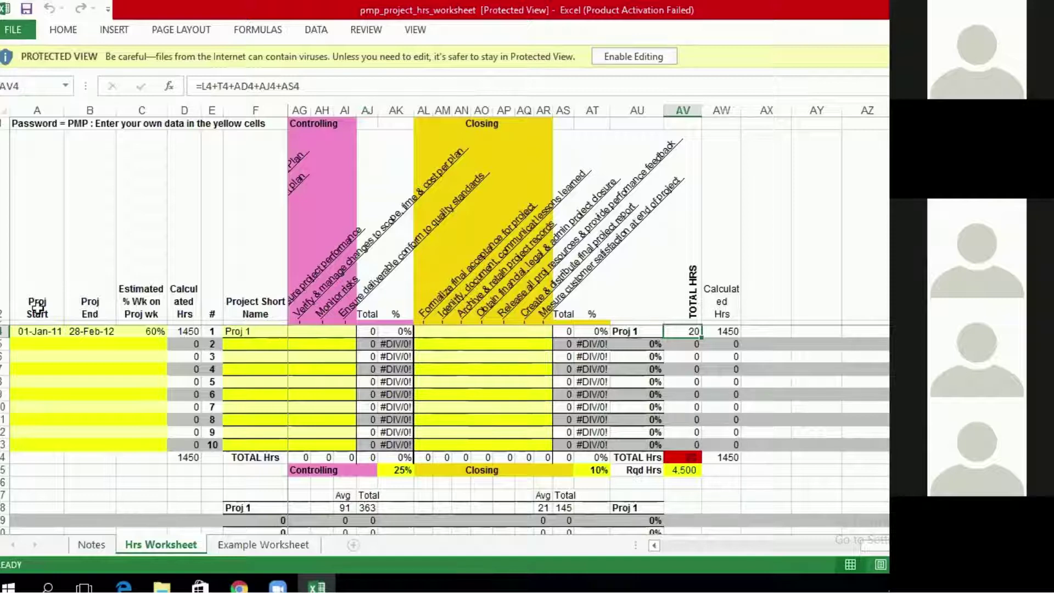
Highlight in turn the start and end dates, estimated work percentages and calculated hours of all ten projects.
left_click(31, 333)
left_click_drag(31, 335, 97, 449)
left_click_drag(120, 453, 94, 440)
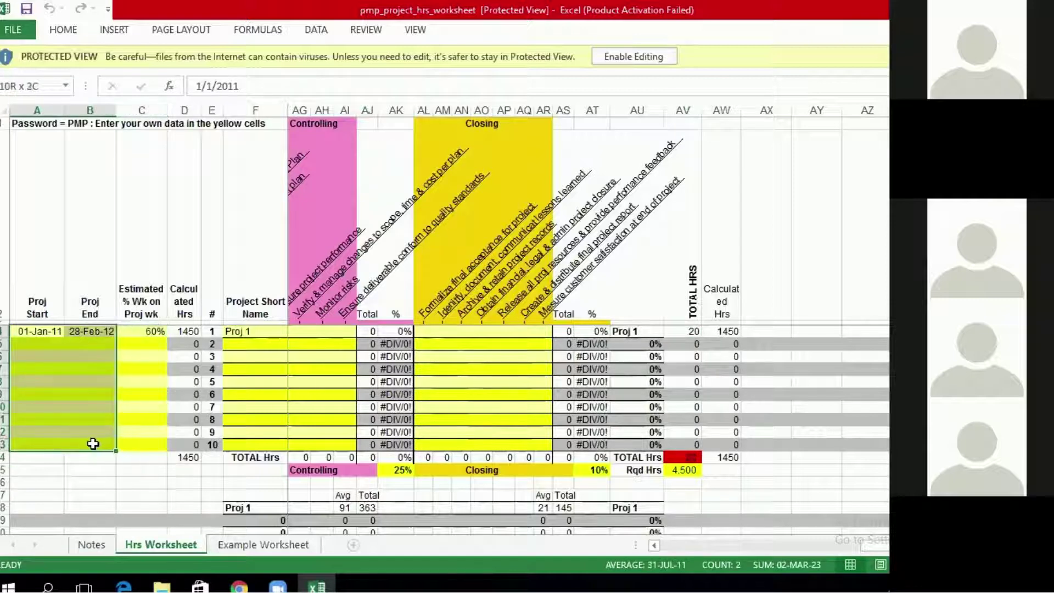
left_click(142, 330)
left_click_drag(143, 330, 143, 445)
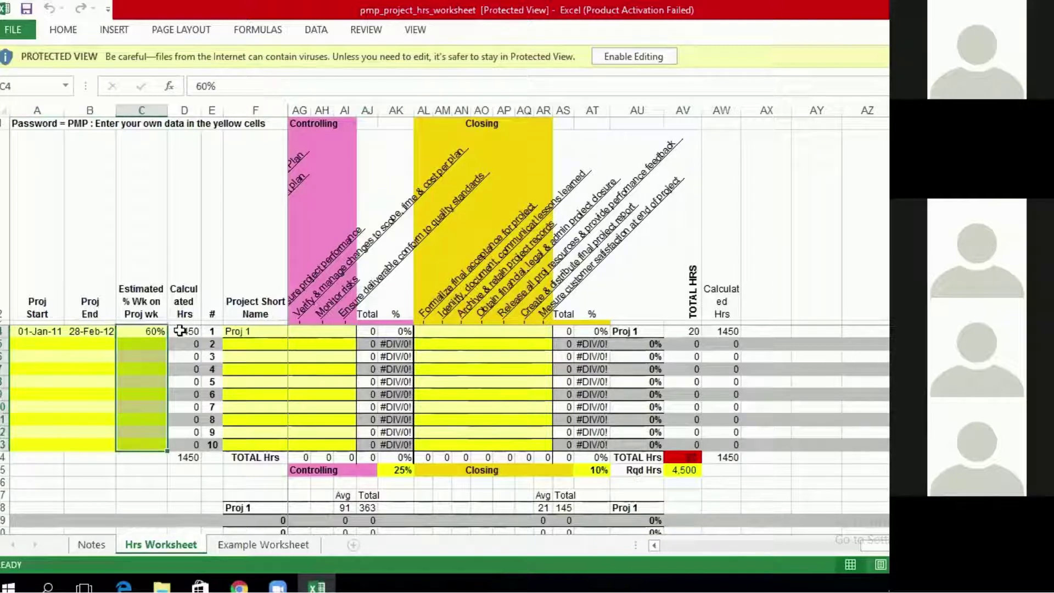
left_click_drag(181, 330, 181, 442)
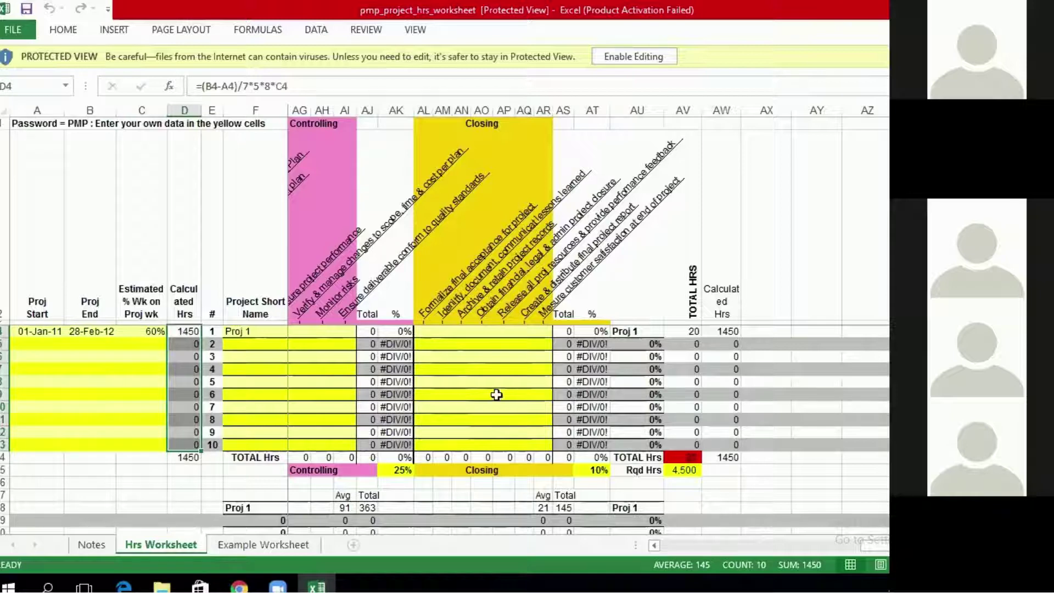
Highlight project 4's Closing task cells, and review the phase percentages from Closing back to the early phases.
left_click_drag(546, 370, 426, 370)
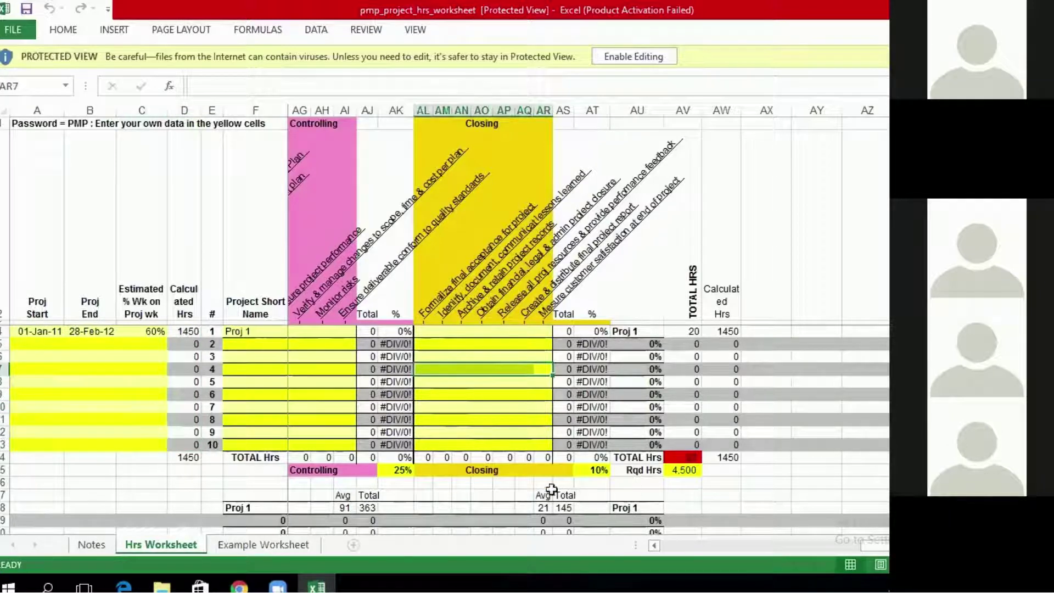
left_click(577, 469)
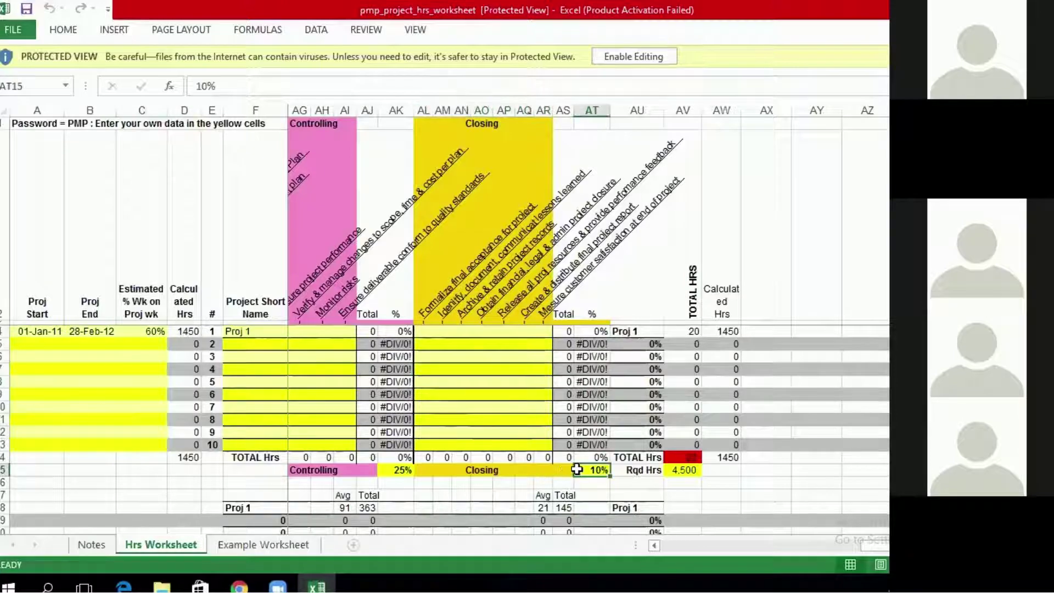
key("Left")
key("Left")
key("Left")
key("Left")
key("Left")
key("Left")
key("Left")
key("Left")
key("Left")
key("Left")
key("Left")
key("Left")
key("Left")
key("Left")
key("Left")
key("Left")
key("Left")
key("Left")
key("Left")
key("Left")
key("Left")
key("Left")
key("Left")
key("Left")
key("Left")
key("Left")
key("Left")
key("Left")
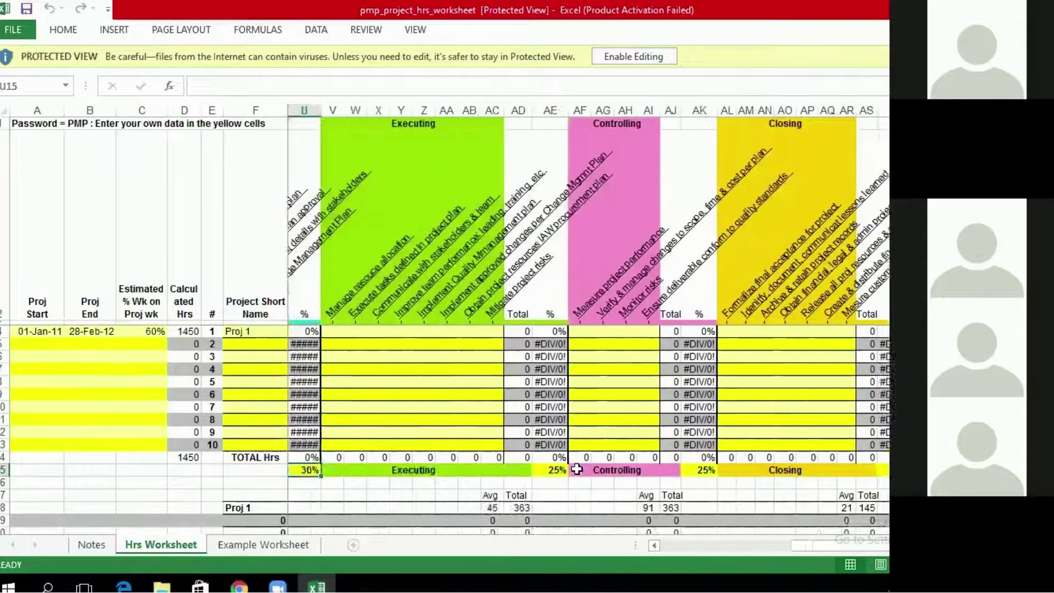
Look across the phase allocation row again from Planning to the required hours total.
key("Right")
key("Right")
key("Right")
key("Right")
key("Right")
key("Right")
key("Right")
key("Right")
key("Right")
key("Right")
key("Right")
key("Right")
key("Right")
key("Right")
key("Right")
key("Right")
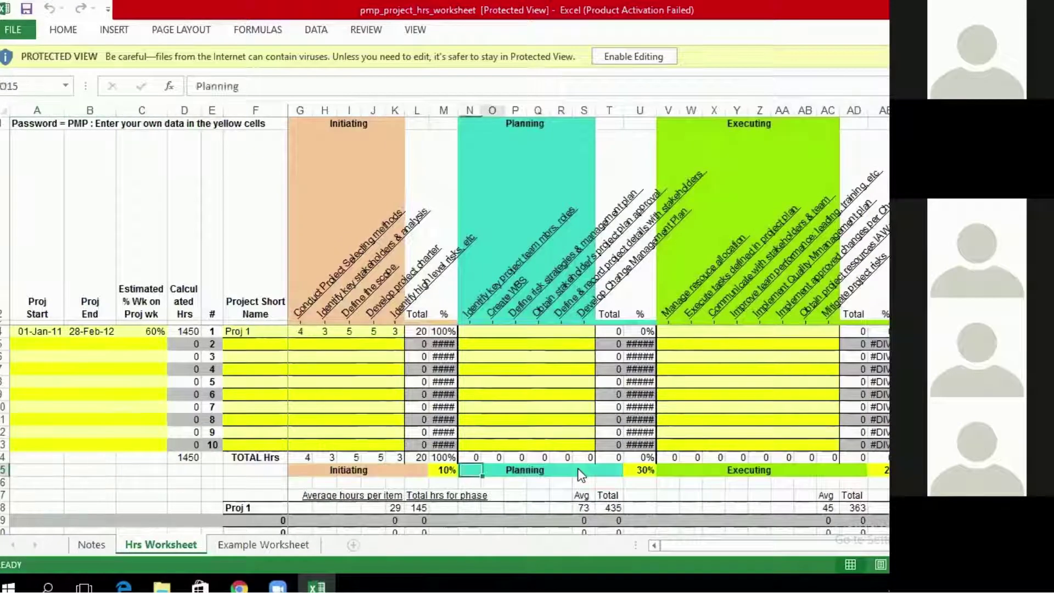
key("Right")
key("Right")
key("Right")
key("Right")
key("Right")
key("Right")
key("Right")
key("Right")
key("Right")
key("Right")
key("Right")
key("Right")
key("Right")
key("Right")
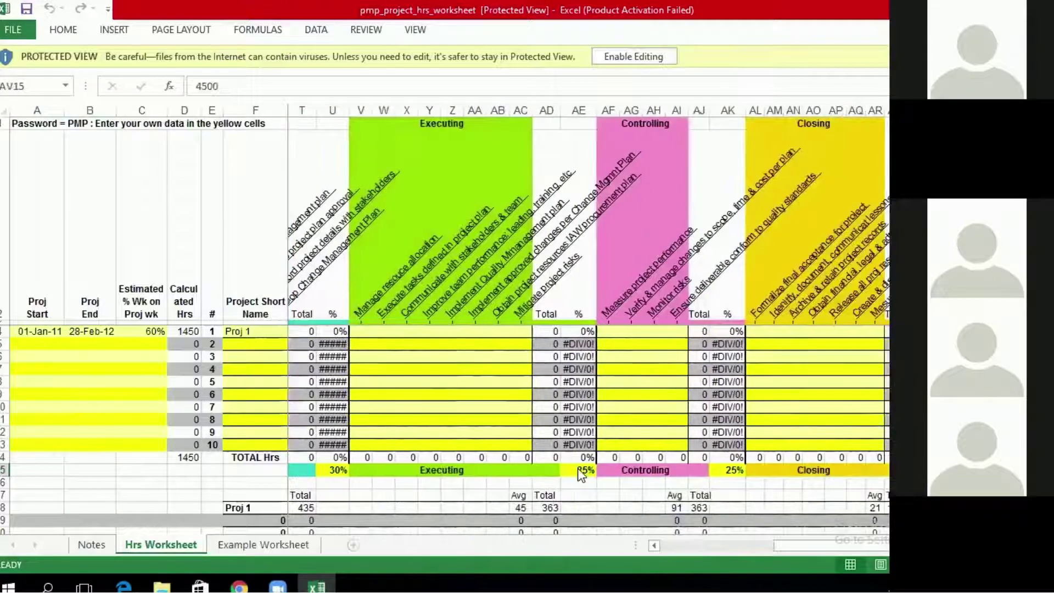
Check the Rqd Hrs label beside the totals, and trace the phase allocation row back to Planning.
key("Left")
key("Left")
key("Left")
key("Left")
key("Left")
key("Left")
key("Left")
key("Left")
key("Left")
key("Left")
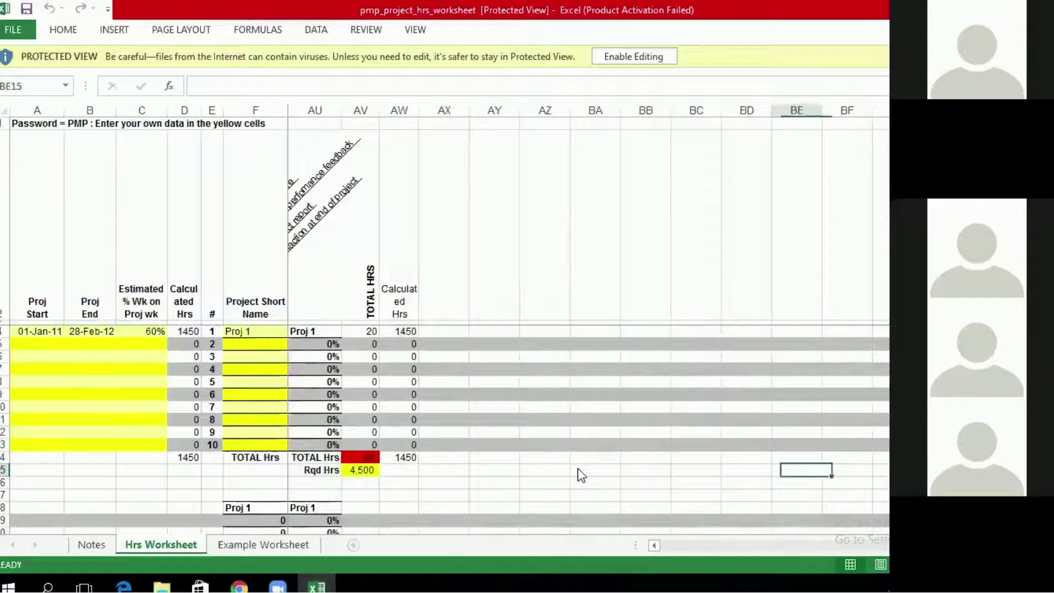
key("Left")
key("Left")
key("Left")
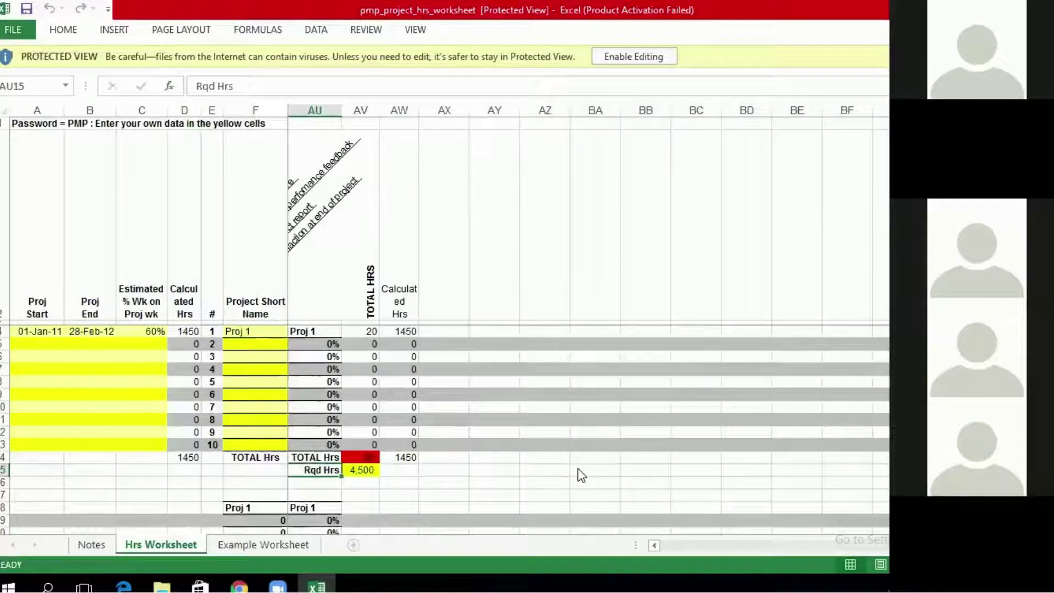
key("Left")
key("Left")
key("Left")
key("Left")
key("Left")
key("Left")
key("Left")
key("Left")
key("Left")
key("Left")
key("Left")
key("Left")
key("Left")
key("Left")
key("Left")
key("Left")
key("Left")
key("Left")
key("Left")
key("Left")
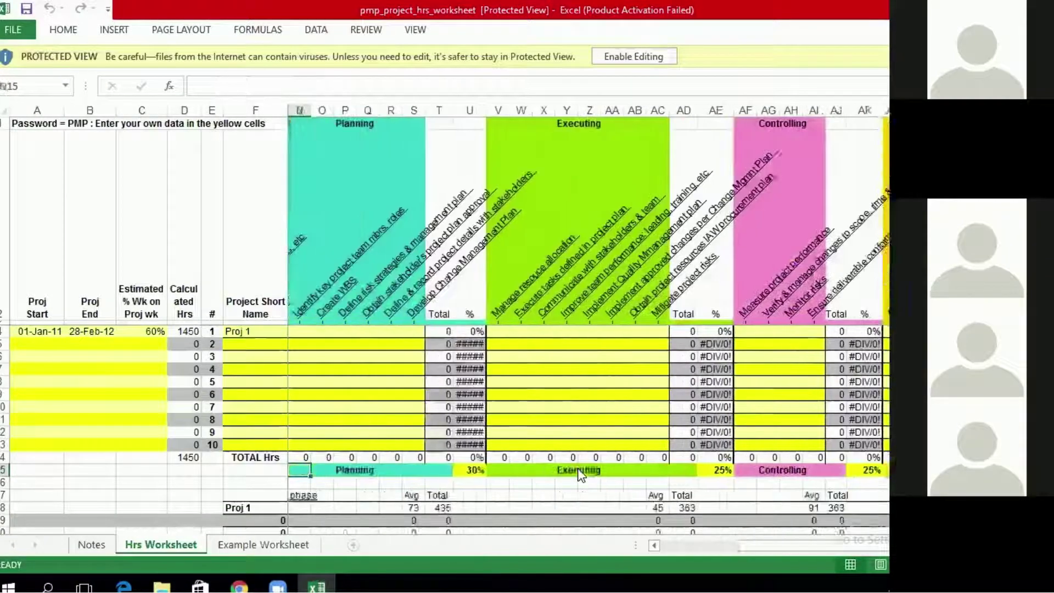
Trace the phase allocation row back from Planning through Initiating to the first column, and go to the licence note below the tables.
key("Left")
key("Left")
key("Left")
key("Left")
key("Left")
key("Left")
key("Left")
key("Left")
key("Left")
key("Left")
key("Left")
key("Left")
key("Left")
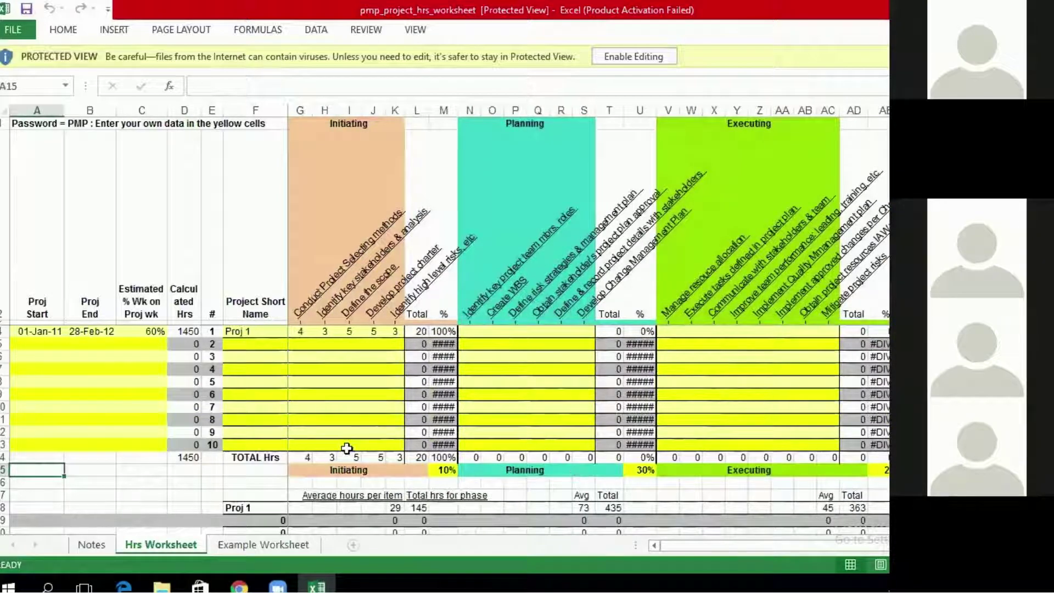
key("ctrl+Down")
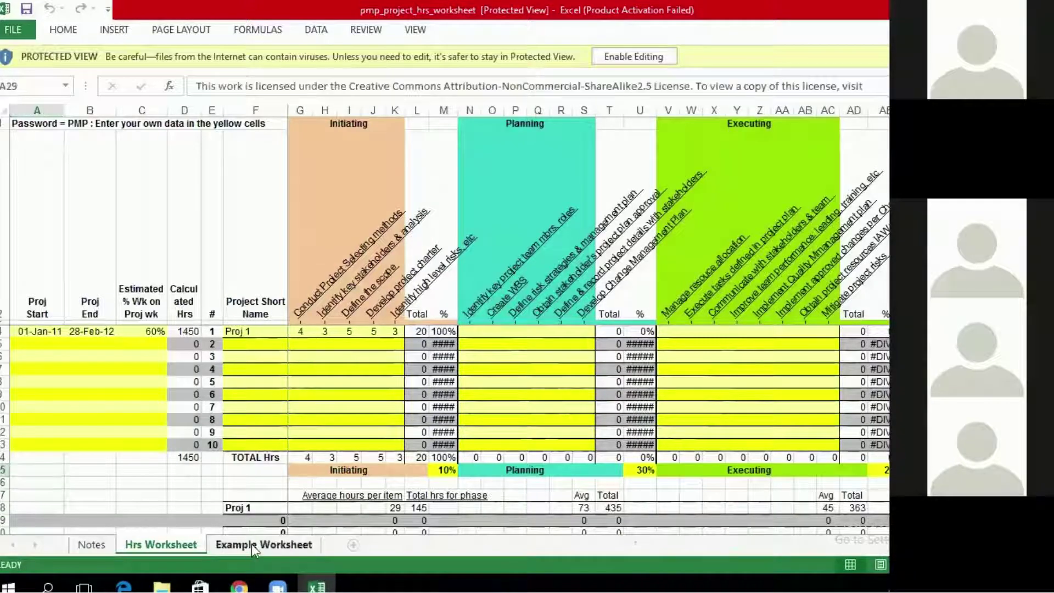
Show the Example Worksheet with its filled-in sample projects, selecting an empty cell below the project list.
left_click(252, 544)
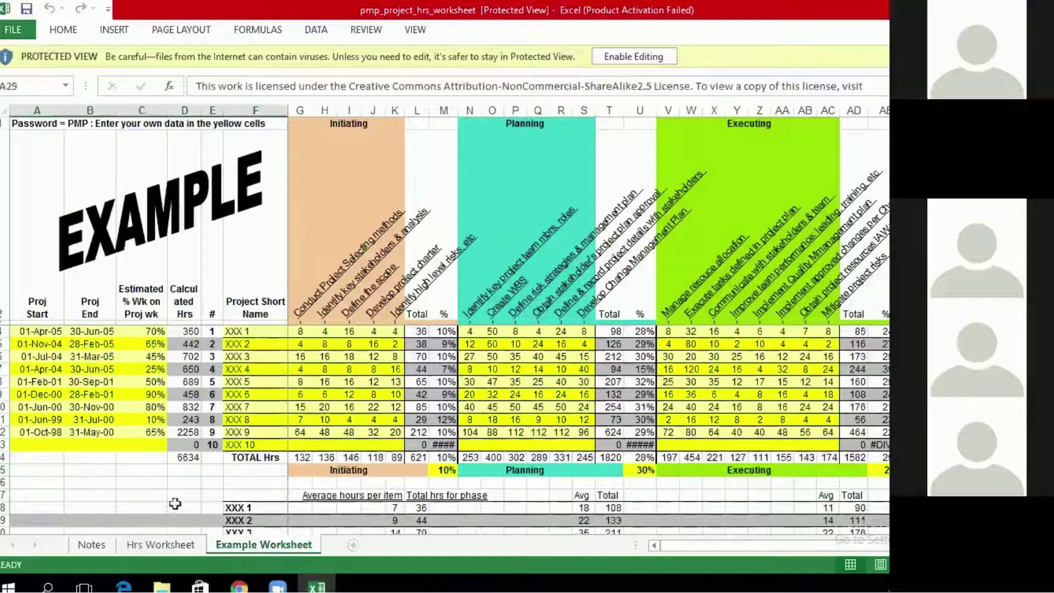
left_click(149, 494)
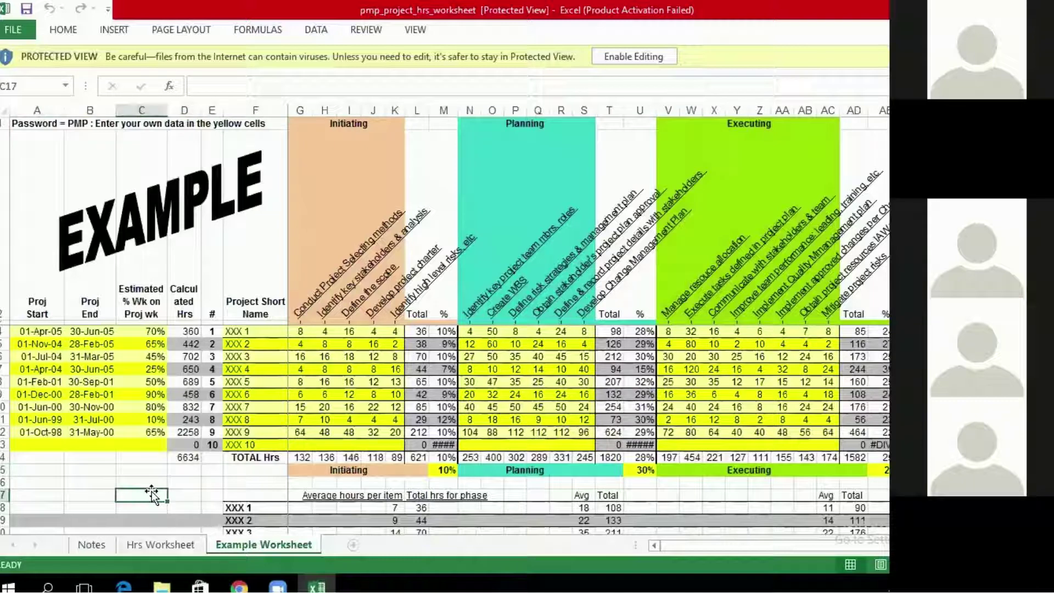